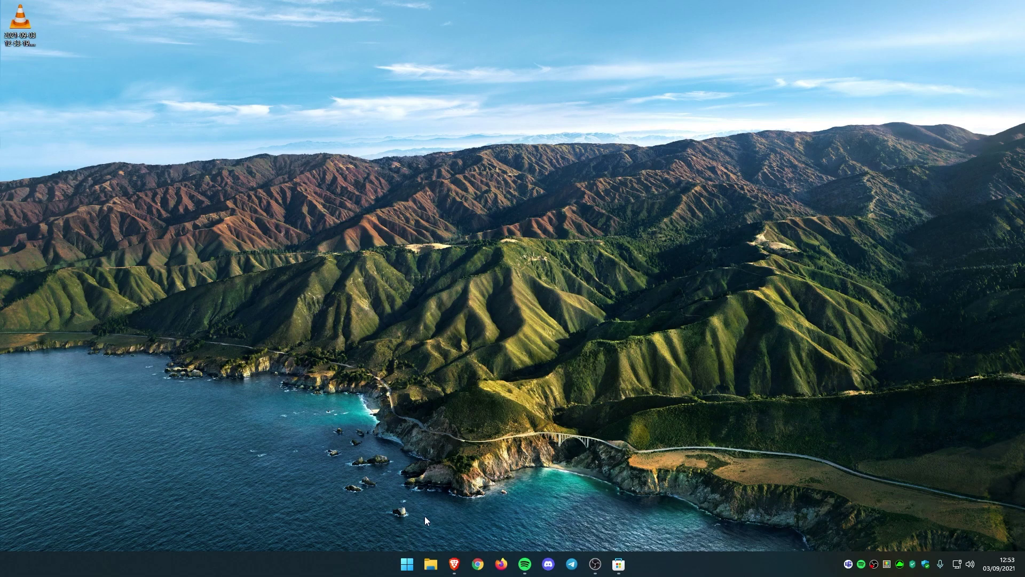
Step: Check the Windows version by running winver from the Start menu
{"action": "left_click", "coordinate": [407, 564]}
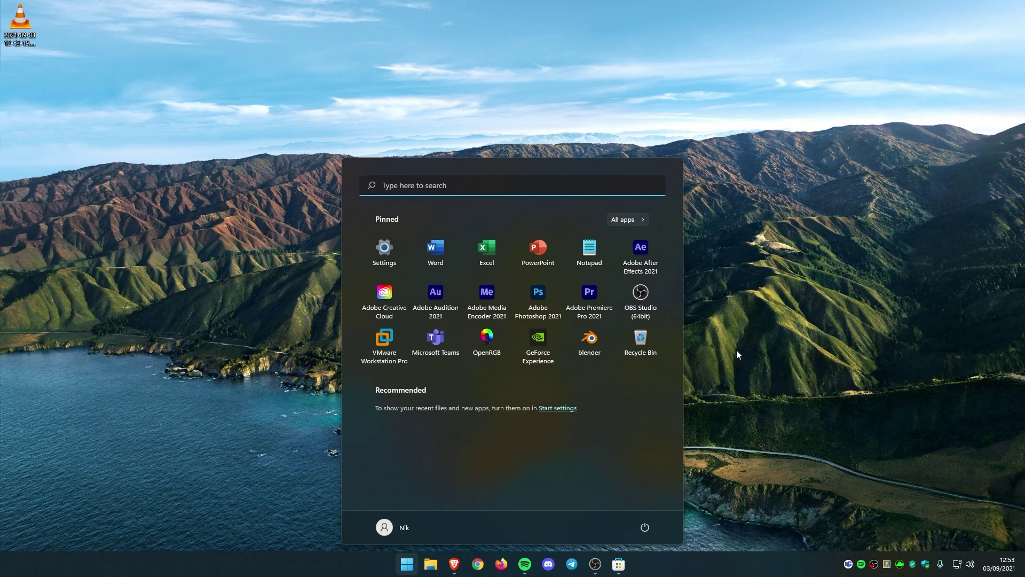
{"action": "type", "text": "winver"}
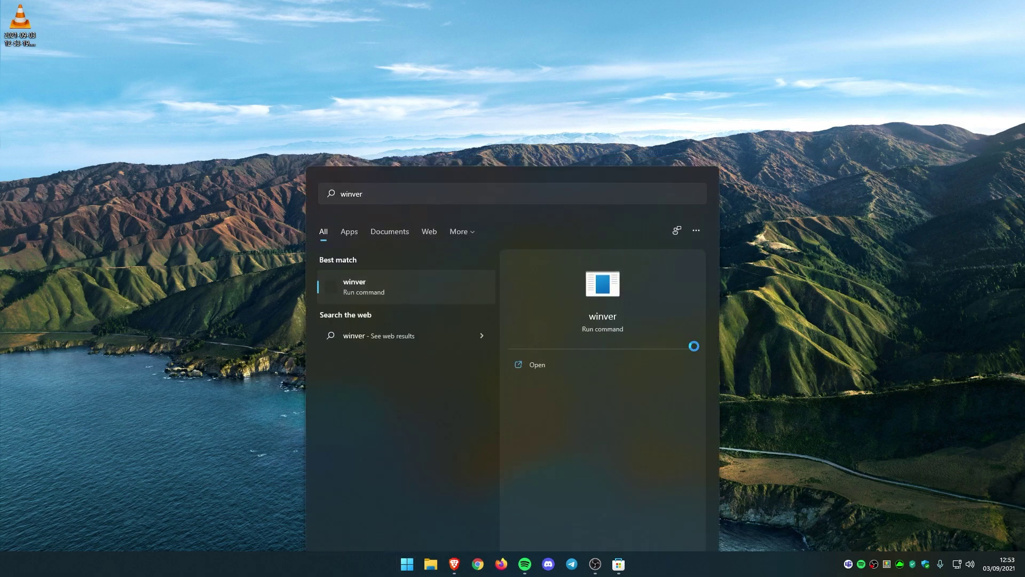
{"action": "key", "text": "Return"}
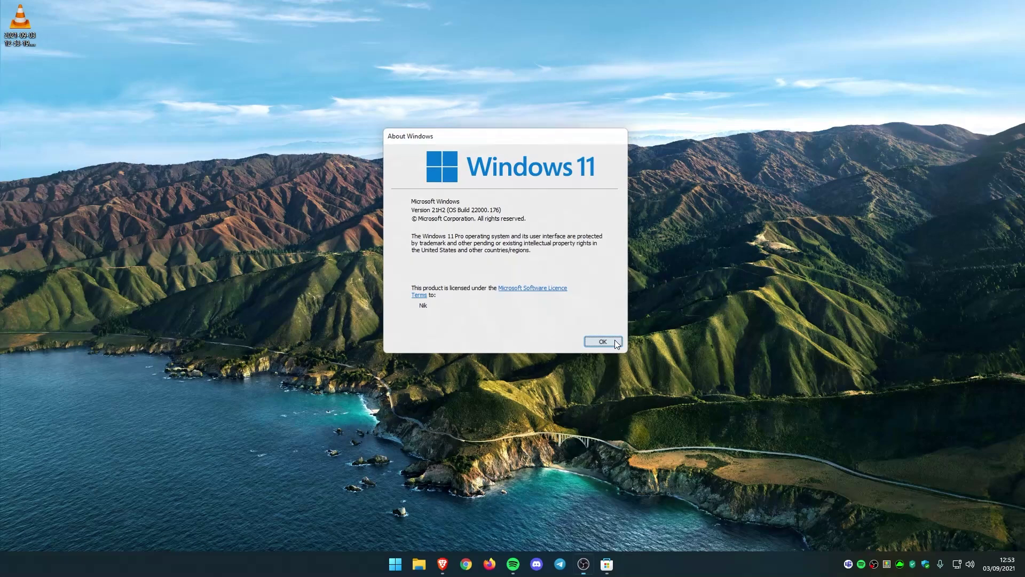
Step: Close About Windows and scroll the build 22000.176 post to Changes and Improvements
{"action": "left_click", "coordinate": [651, 370]}
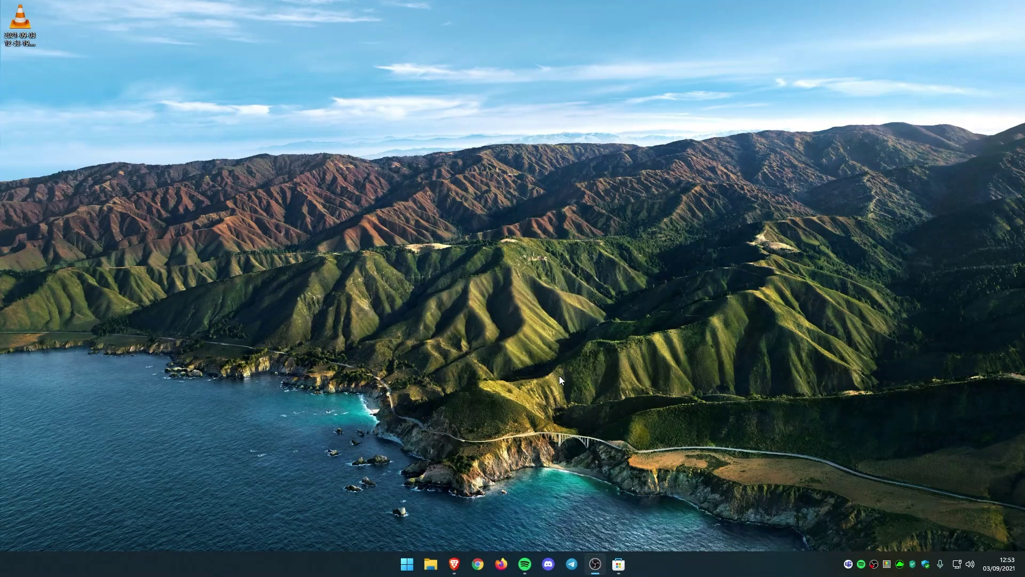
{"action": "mouse_move", "coordinate": [454, 564]}
{"action": "left_click", "coordinate": [502, 520]}
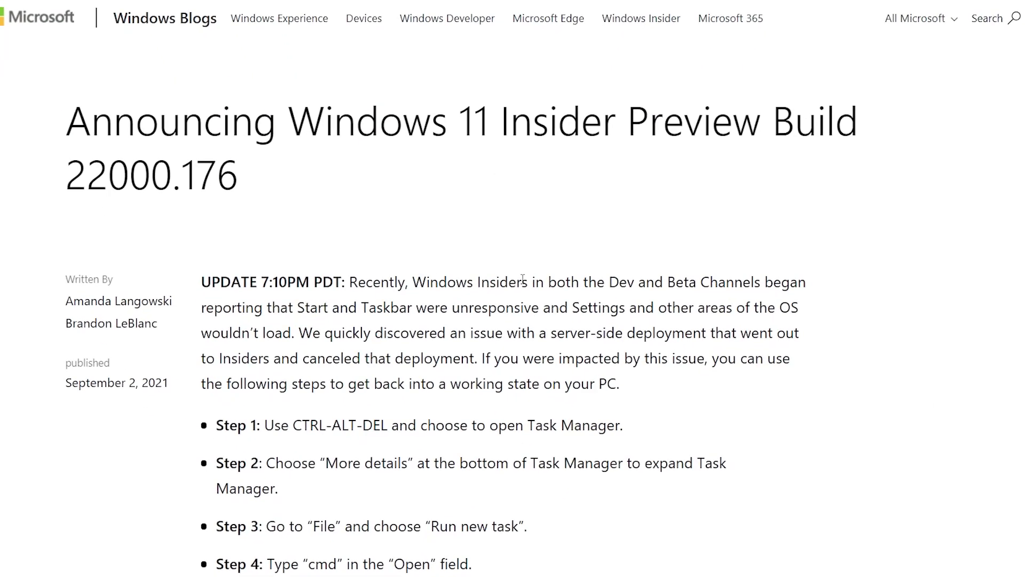
{"action": "scroll", "coordinate": [523, 278], "scroll_direction": "down", "scroll_amount": 15}
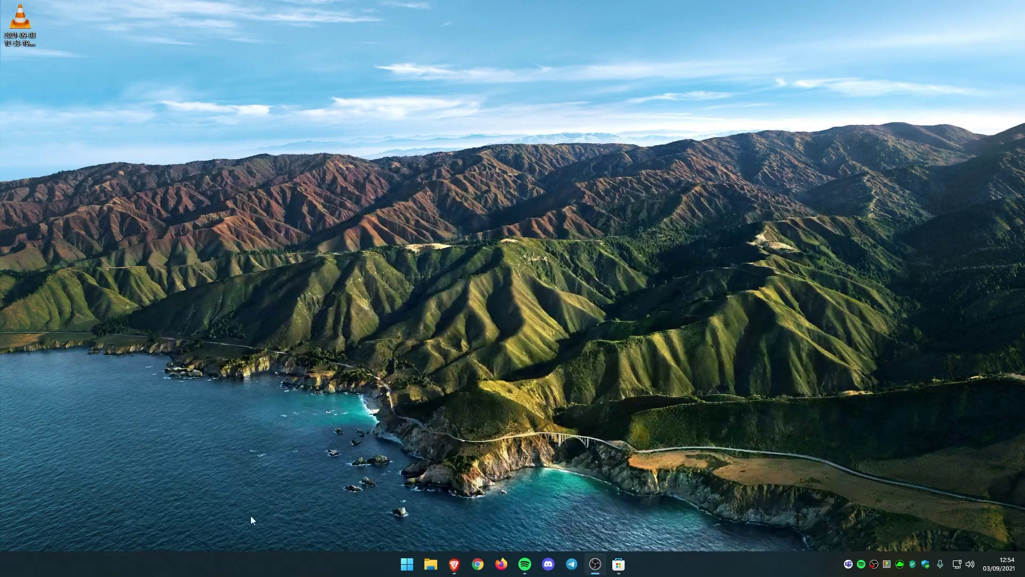
Step: Turn on the Search, Task view, Widgets and Chat toggles in Taskbar settings
{"action": "right_click", "coordinate": [327, 558]}
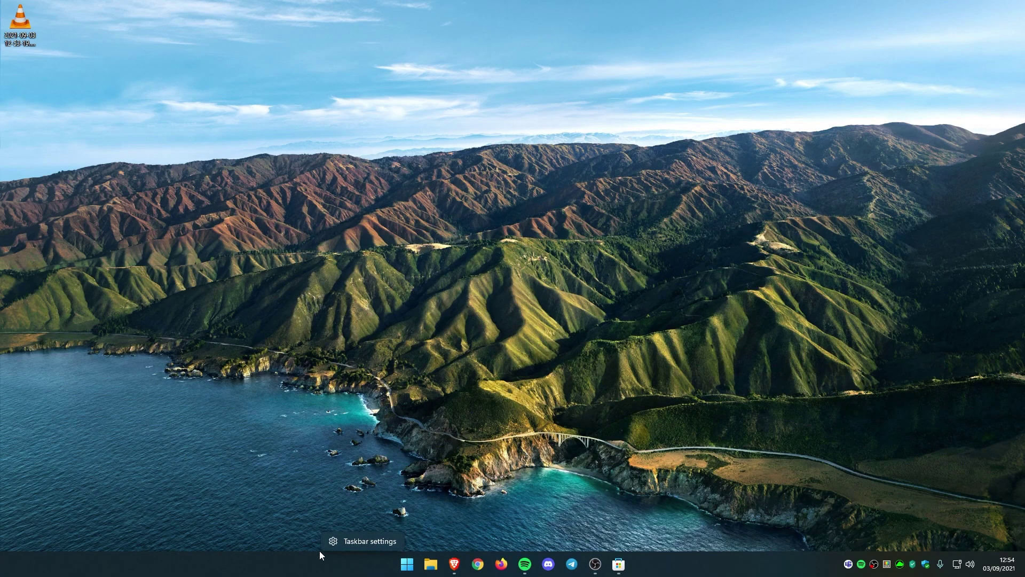
{"action": "left_click", "coordinate": [376, 540]}
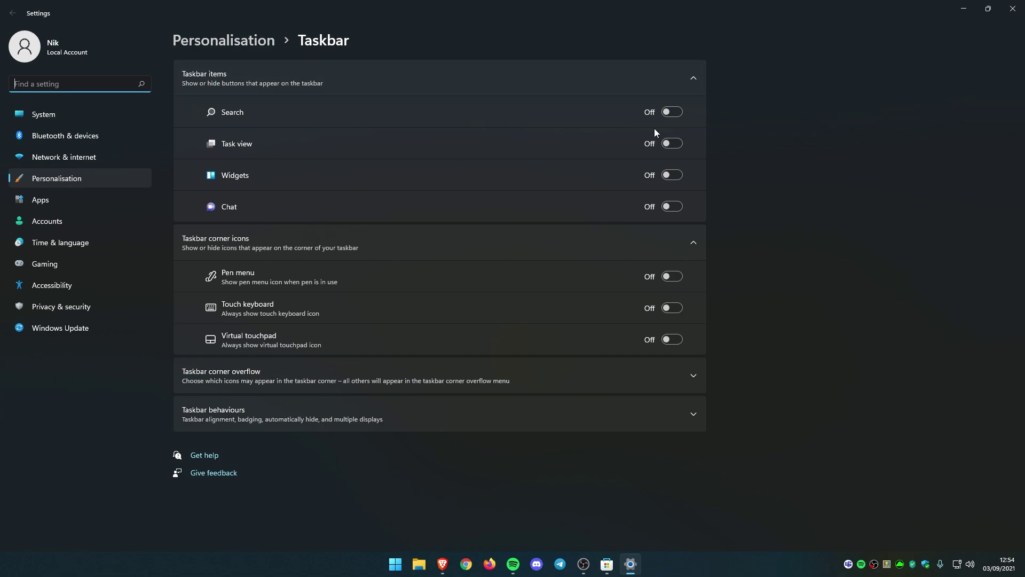
{"action": "left_click", "coordinate": [670, 111]}
{"action": "left_click", "coordinate": [672, 143]}
{"action": "left_click", "coordinate": [674, 175]}
{"action": "left_click", "coordinate": [673, 206]}
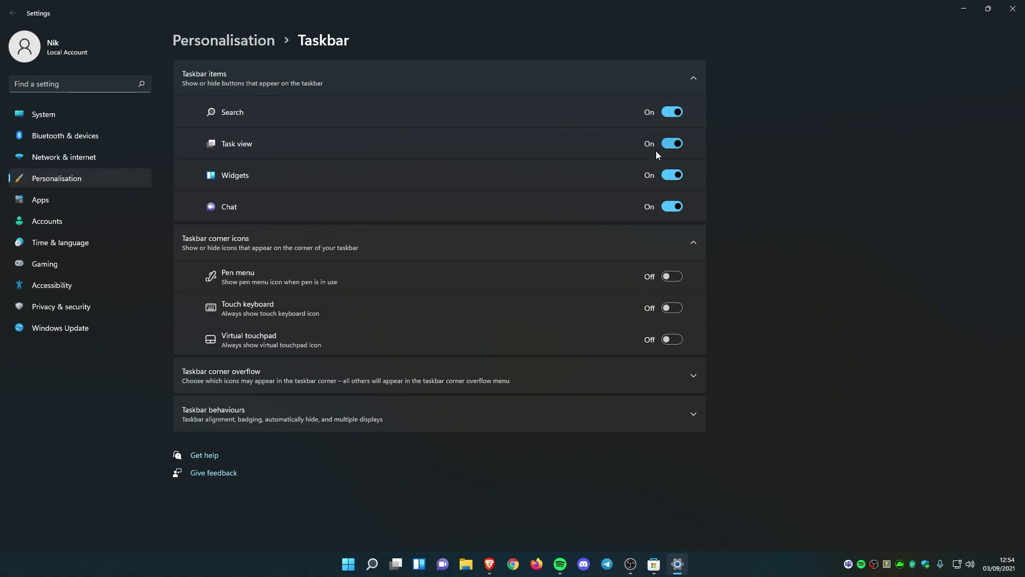
Step: Try the newly shown Search panel, close it, and bring up Start
{"action": "left_click", "coordinate": [380, 568]}
{"action": "left_click", "coordinate": [773, 340]}
{"action": "left_click", "coordinate": [349, 560]}
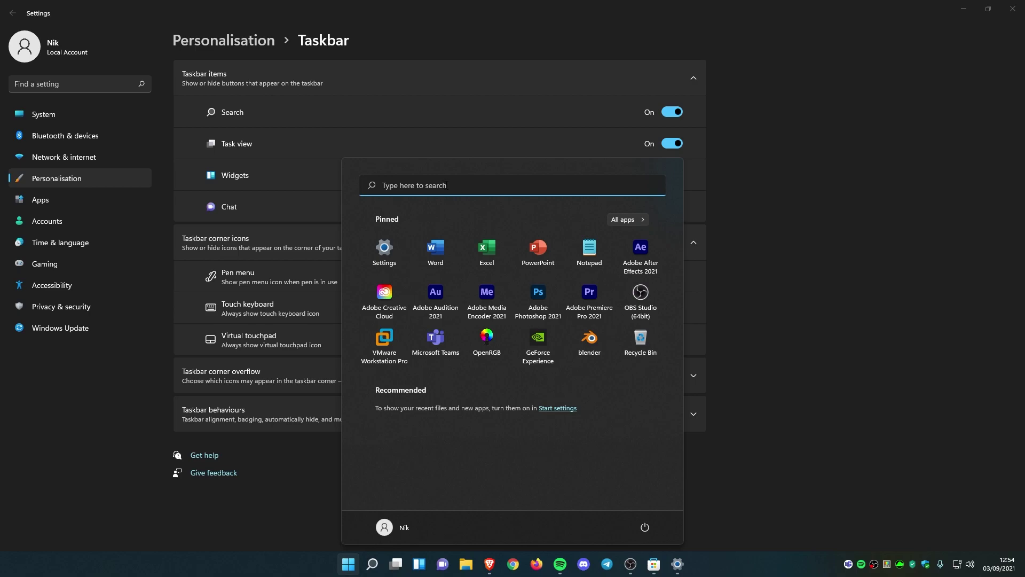
Step: Try out the Task View, Widgets and Chat panels, closing each in turn
{"action": "left_click", "coordinate": [831, 203]}
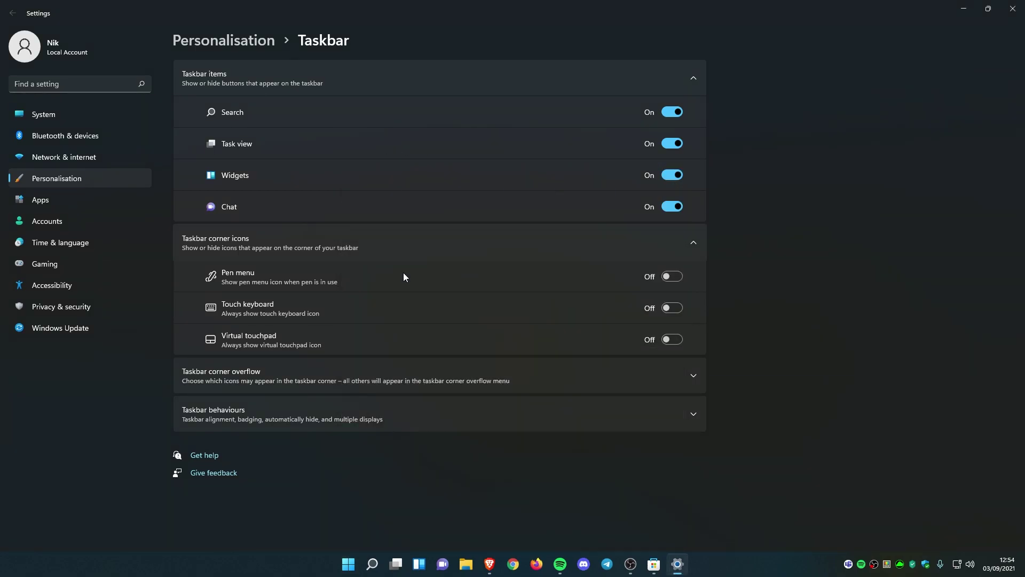
{"action": "left_click", "coordinate": [396, 564]}
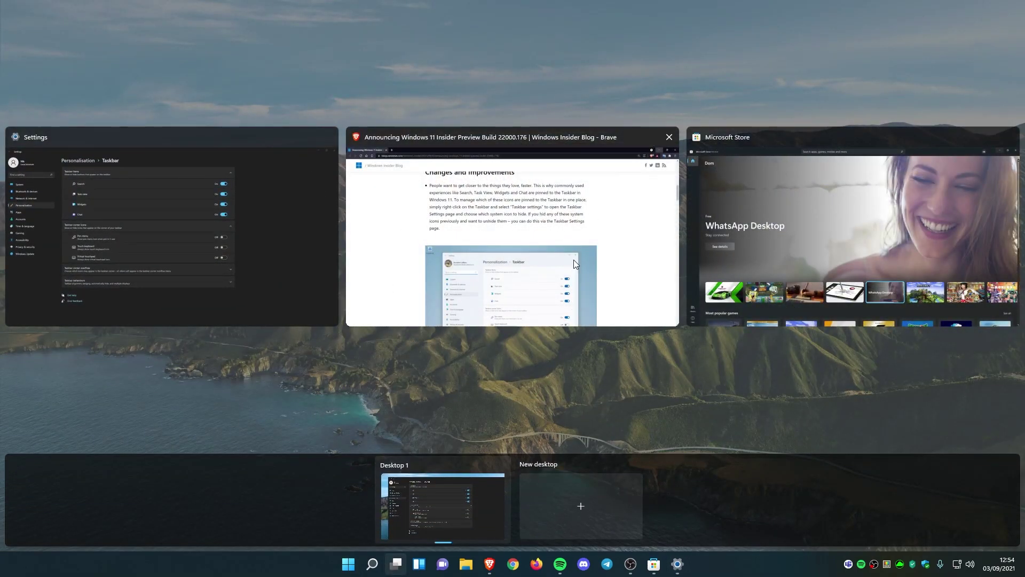
{"action": "left_click", "coordinate": [639, 402]}
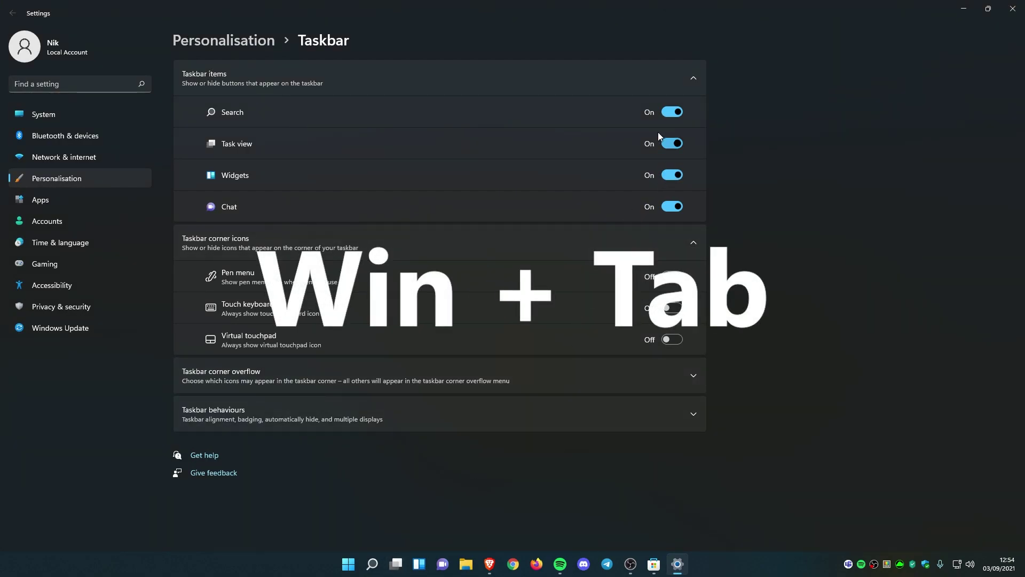
{"action": "left_click", "coordinate": [419, 564]}
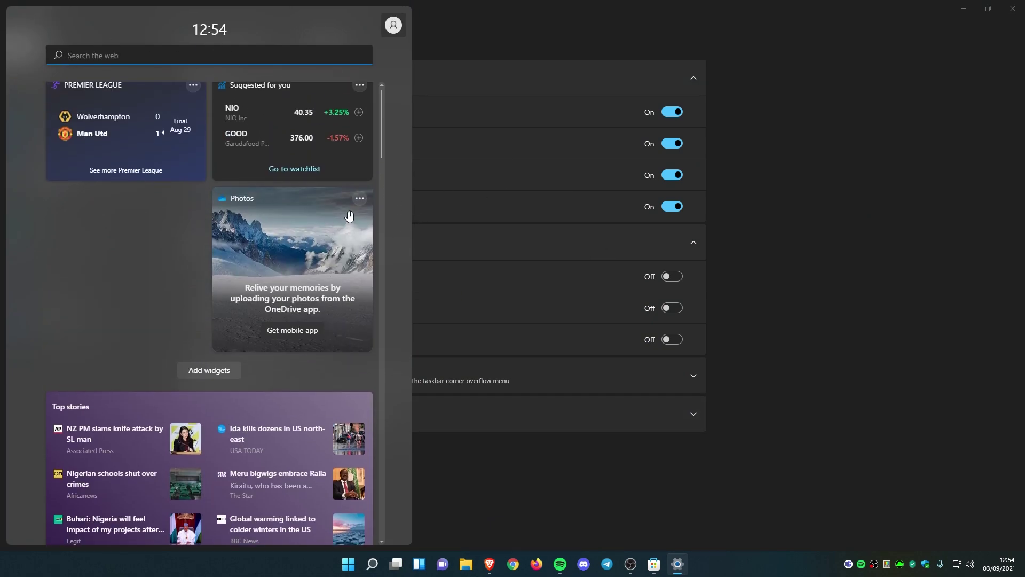
{"action": "left_click_drag", "start_coordinate": [385, 102], "coordinate": [419, 90]}
{"action": "left_click", "coordinate": [860, 272]}
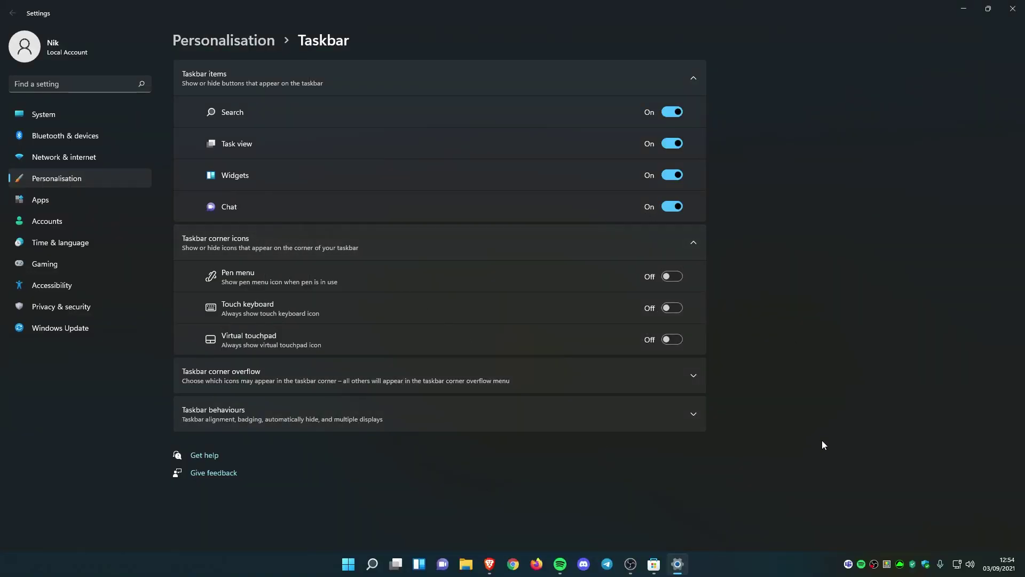
{"action": "left_click", "coordinate": [443, 563]}
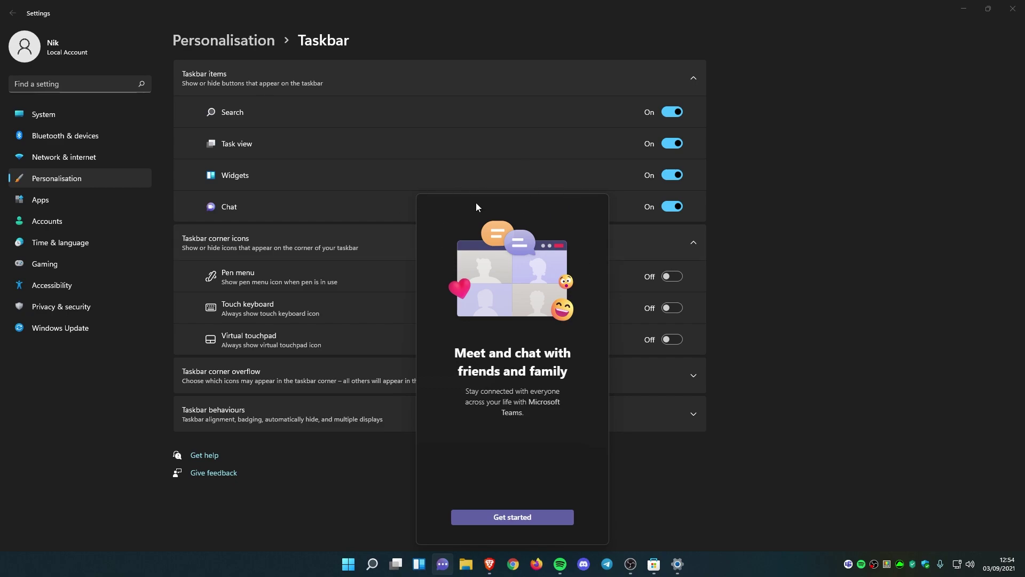
{"action": "left_click", "coordinate": [741, 126]}
Step: Switch the Search, Task view, Widgets and Chat taskbar toggles Off
{"action": "left_click", "coordinate": [674, 112]}
{"action": "left_click", "coordinate": [673, 143]}
{"action": "left_click", "coordinate": [673, 175]}
{"action": "left_click", "coordinate": [673, 206]}
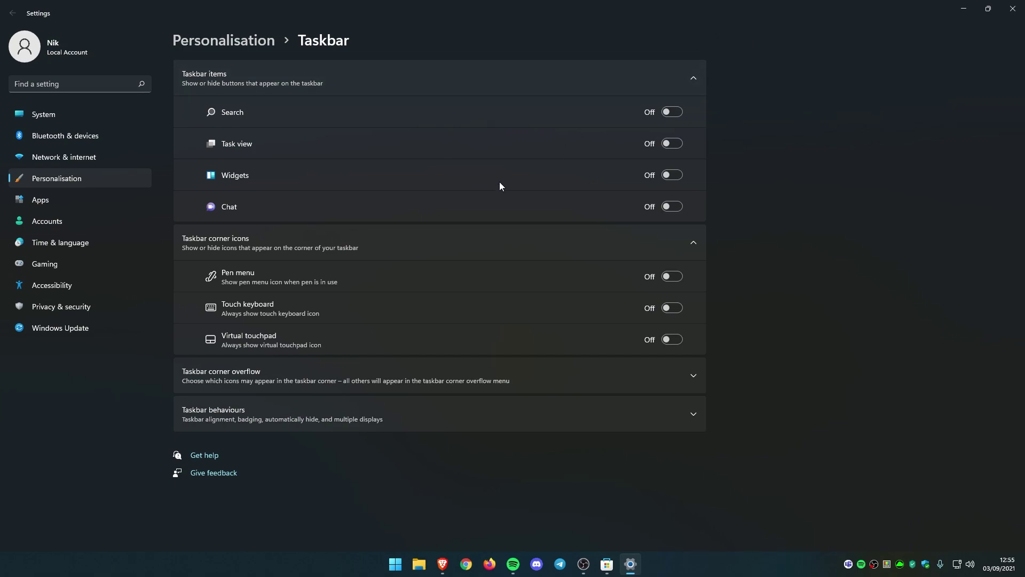
Step: Close Settings and bring the Windows Insider Blog window back up
{"action": "left_click", "coordinate": [703, 86]}
{"action": "key", "text": "alt+F4"}
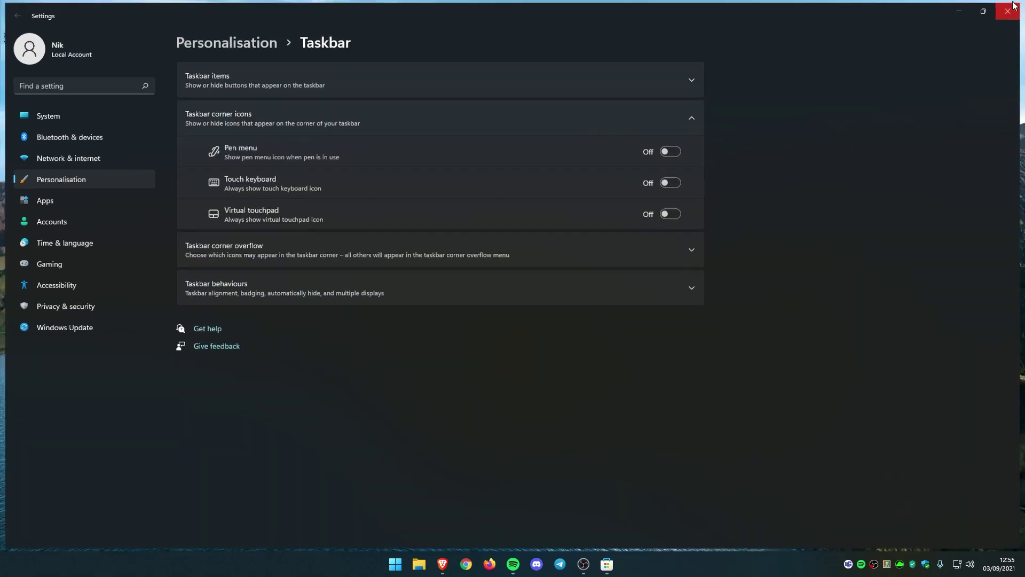
{"action": "mouse_move", "coordinate": [478, 563]}
{"action": "left_click", "coordinate": [478, 497]}
Step: Scroll the build notes down to the Microsoft Store section
{"action": "scroll", "coordinate": [468, 251], "scroll_direction": "down", "scroll_amount": 4}
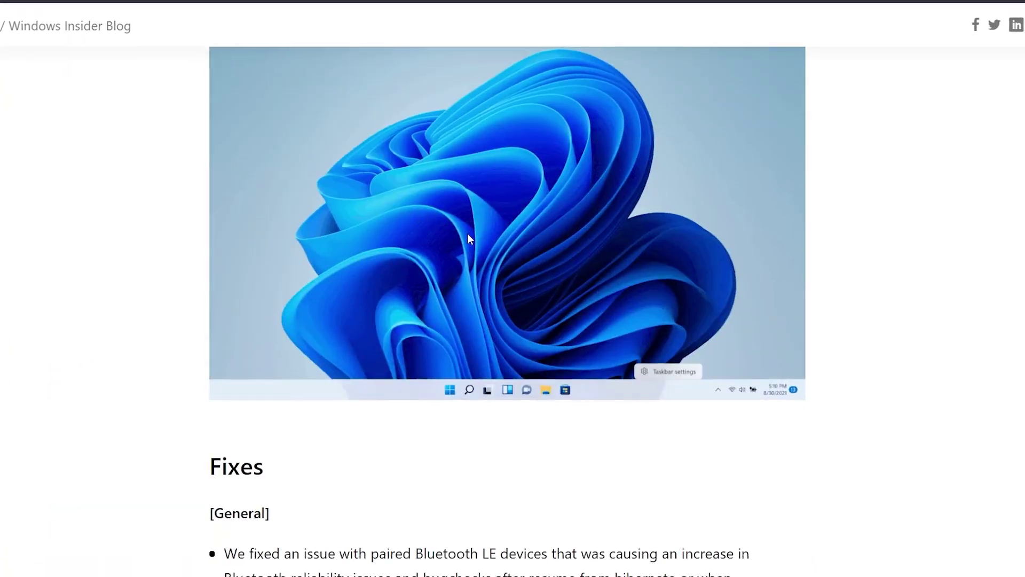
{"action": "scroll", "coordinate": [481, 232], "scroll_direction": "down", "scroll_amount": 8}
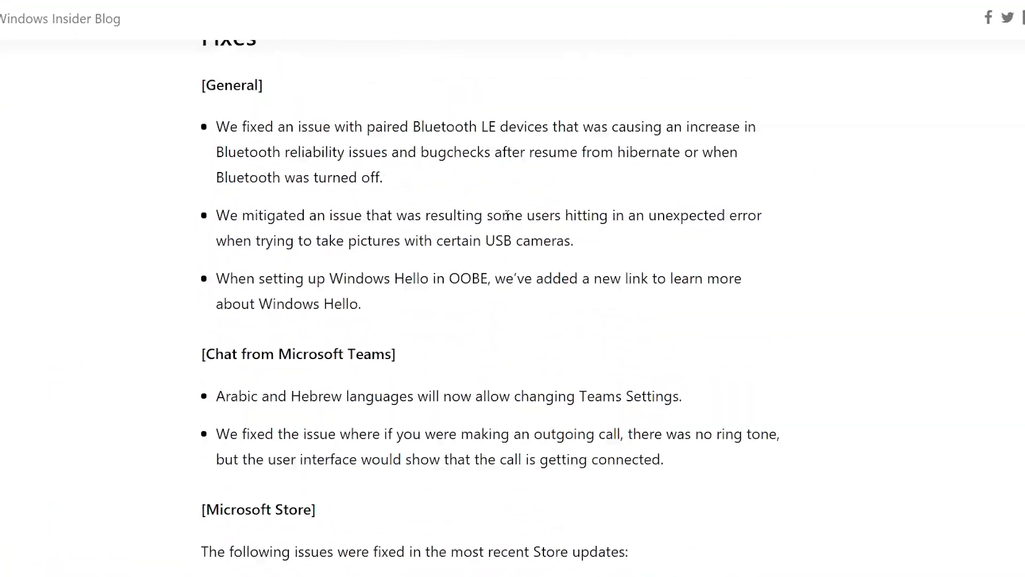
{"action": "scroll", "coordinate": [368, 278], "scroll_direction": "down", "scroll_amount": 6}
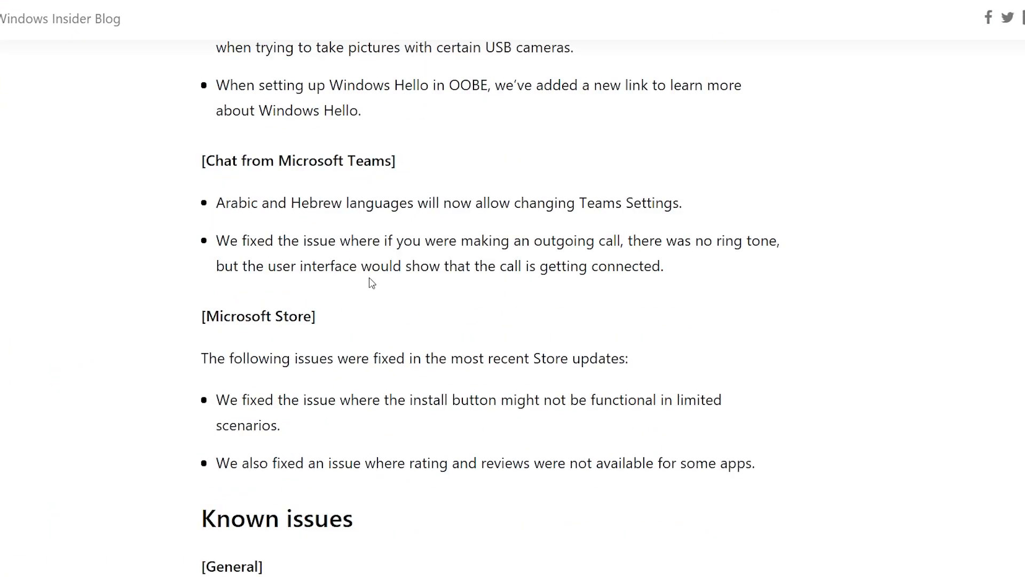
{"action": "scroll", "coordinate": [372, 283], "scroll_direction": "down", "scroll_amount": 12}
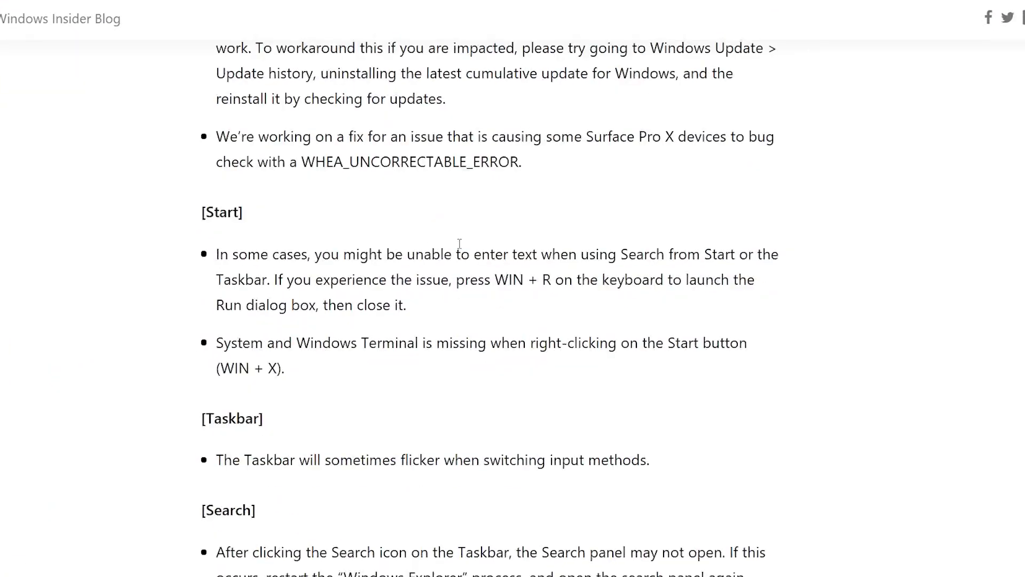
{"action": "scroll", "coordinate": [483, 197], "scroll_direction": "down", "scroll_amount": 5}
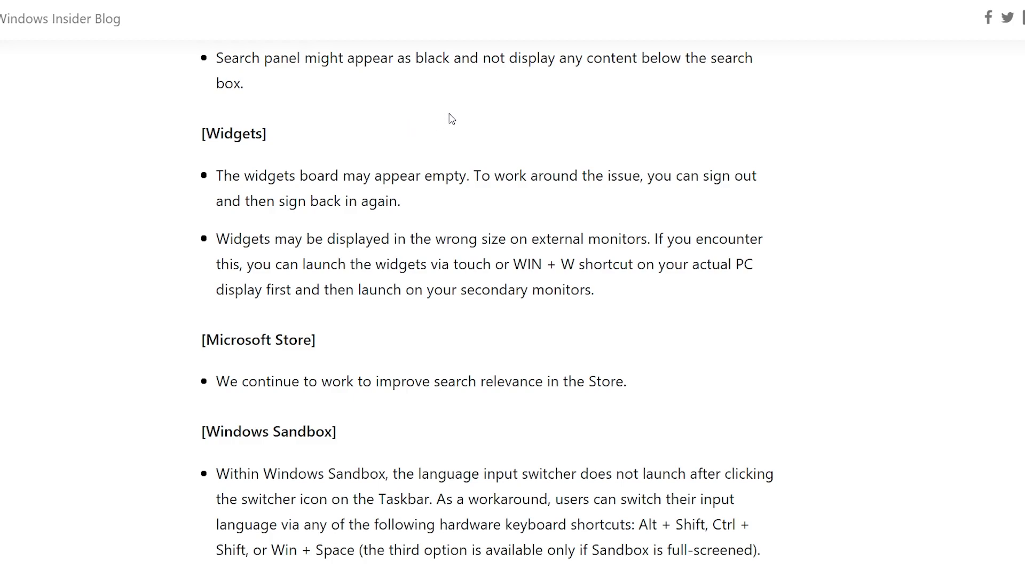
{"action": "scroll", "coordinate": [475, 144], "scroll_direction": "down", "scroll_amount": 4}
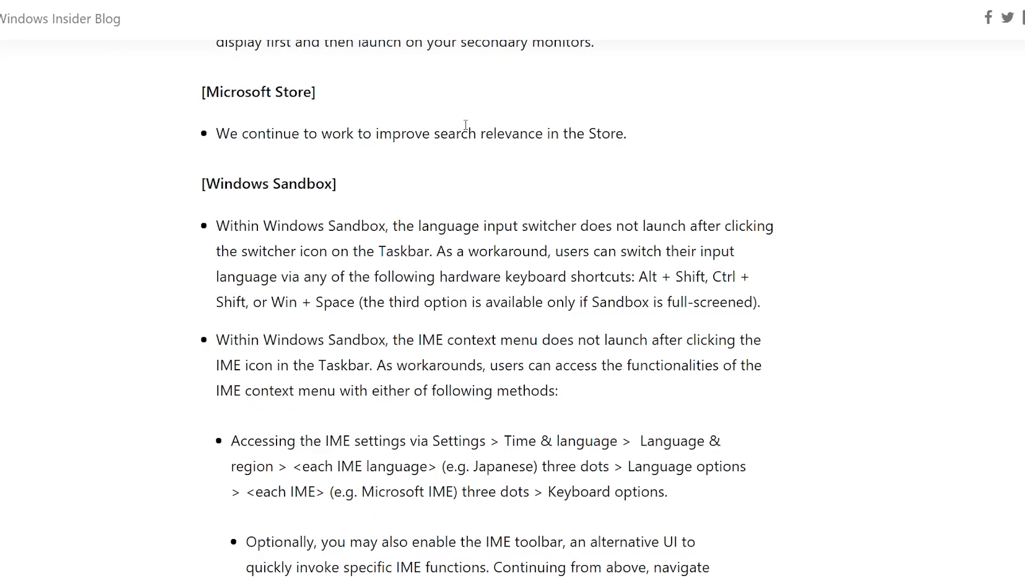
{"action": "scroll", "coordinate": [448, 140], "scroll_direction": "down", "scroll_amount": 7}
{"action": "scroll", "coordinate": [443, 153], "scroll_direction": "down", "scroll_amount": 8}
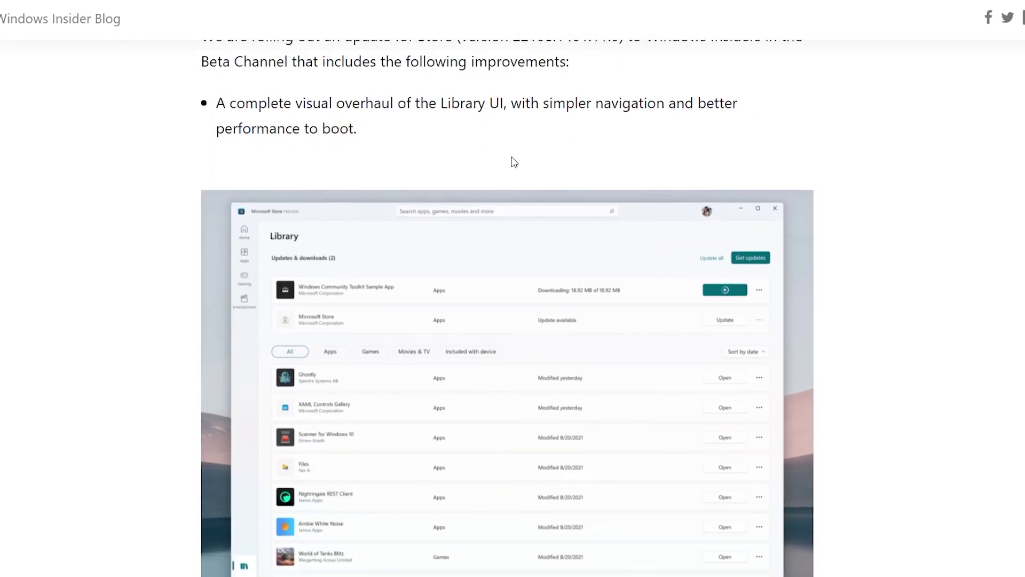
{"action": "scroll", "coordinate": [789, 205], "scroll_direction": "up", "scroll_amount": 1}
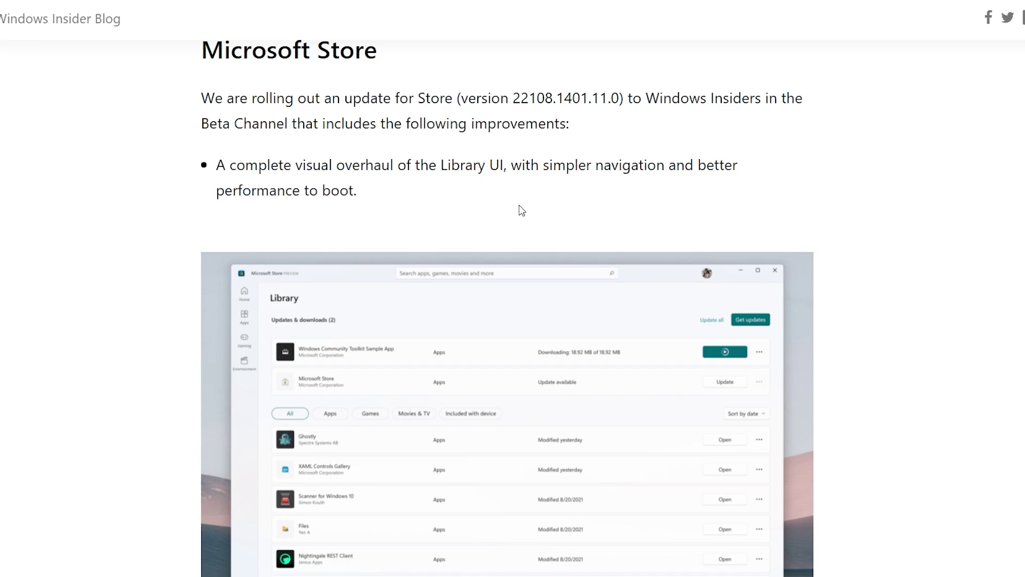
{"action": "scroll", "coordinate": [508, 217], "scroll_direction": "down", "scroll_amount": 1}
{"action": "scroll", "coordinate": [488, 217], "scroll_direction": "down", "scroll_amount": 1}
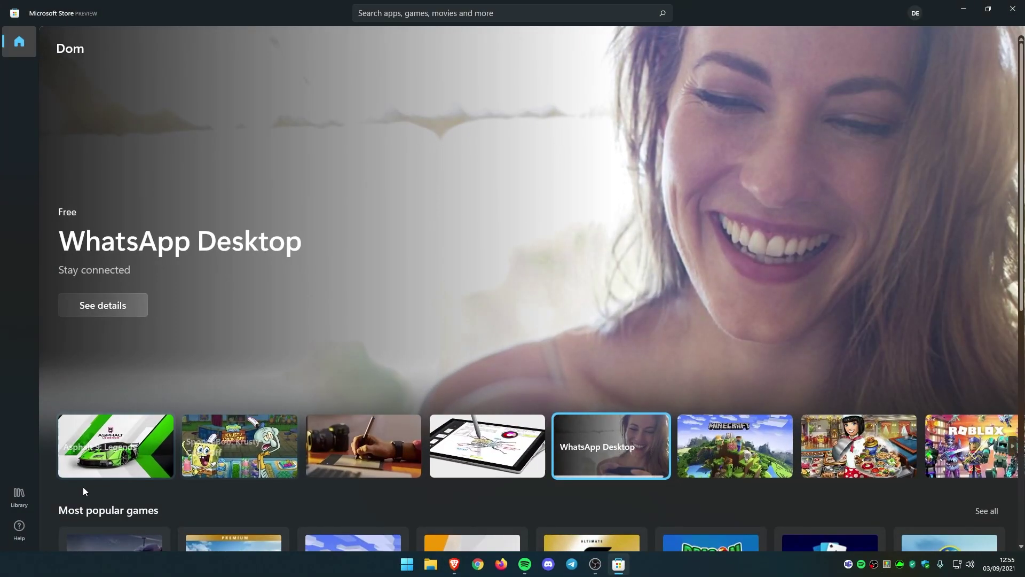
Step: Open the Store Library, go back Home, then reopen the Library of owned apps
{"action": "left_click", "coordinate": [26, 488]}
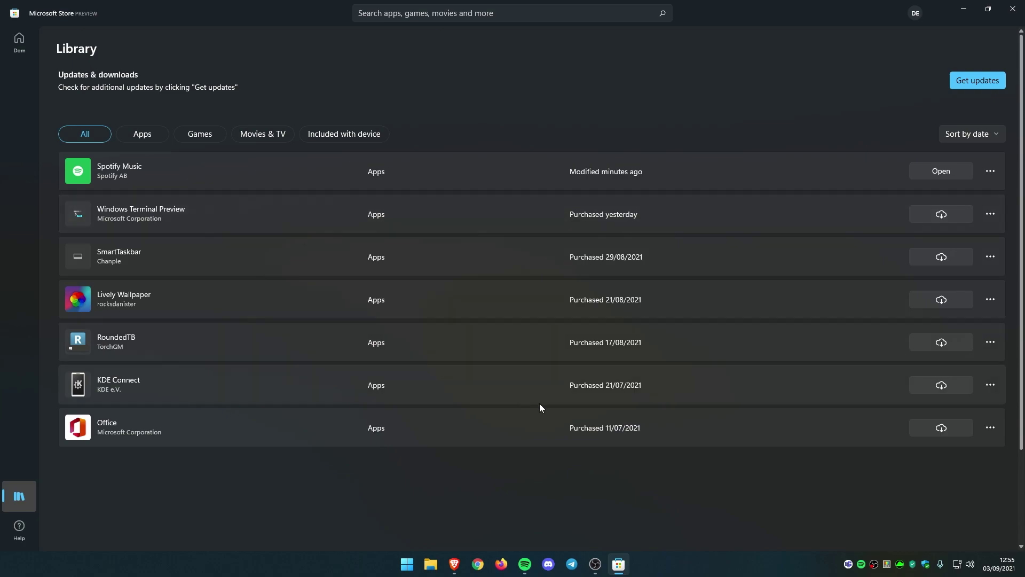
{"action": "scroll", "coordinate": [758, 406], "scroll_direction": "down", "scroll_amount": 3}
{"action": "scroll", "coordinate": [790, 505], "scroll_direction": "up", "scroll_amount": 3}
{"action": "left_click", "coordinate": [21, 41]}
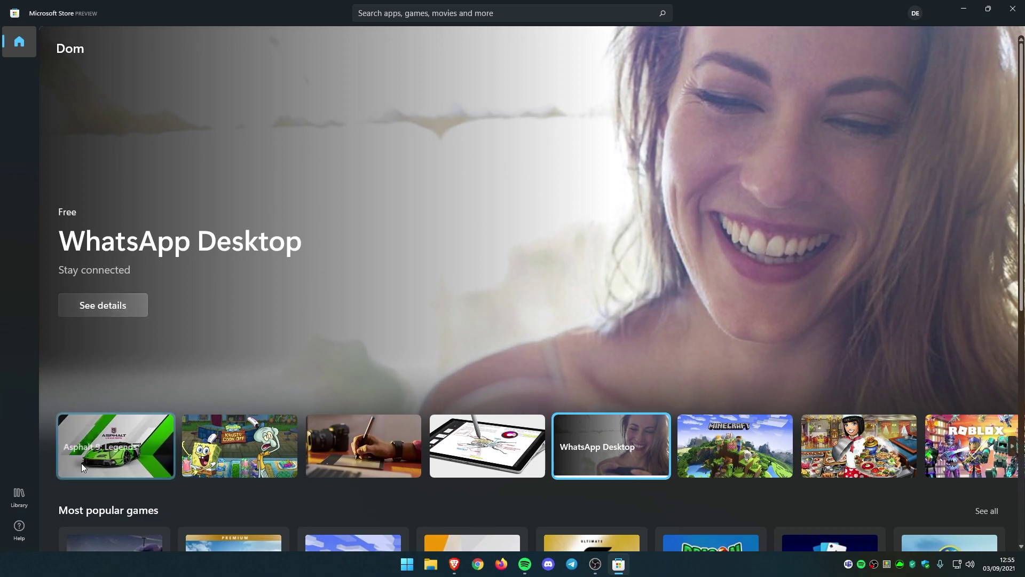
{"action": "left_click", "coordinate": [27, 493]}
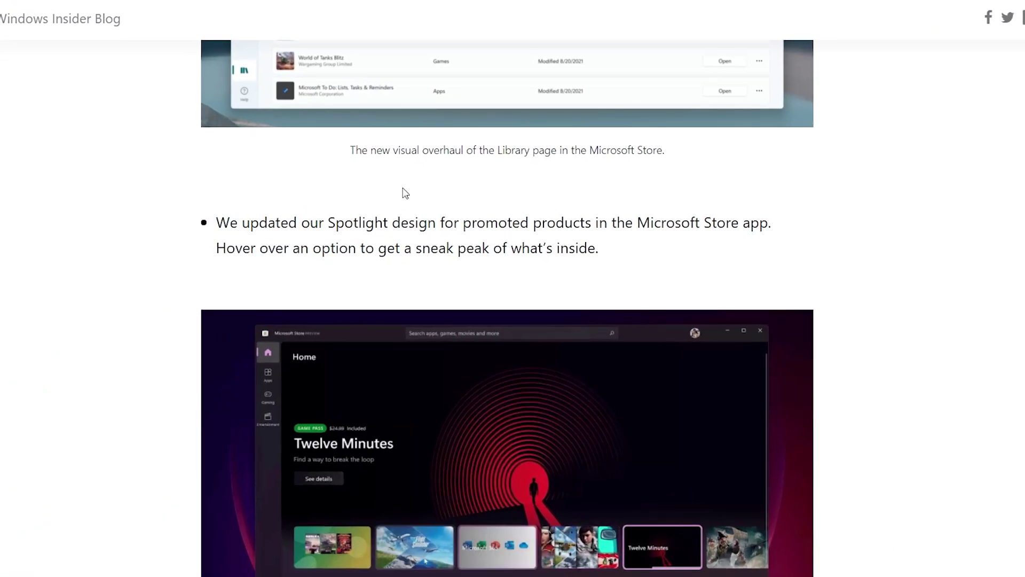
Step: Scroll to the Spotlight design note and its Twelve Minutes Store Home screenshot
{"action": "scroll", "coordinate": [411, 189], "scroll_direction": "down", "scroll_amount": 7}
{"action": "scroll", "coordinate": [422, 187], "scroll_direction": "up", "scroll_amount": 8}
{"action": "scroll", "coordinate": [351, 187], "scroll_direction": "down", "scroll_amount": 2}
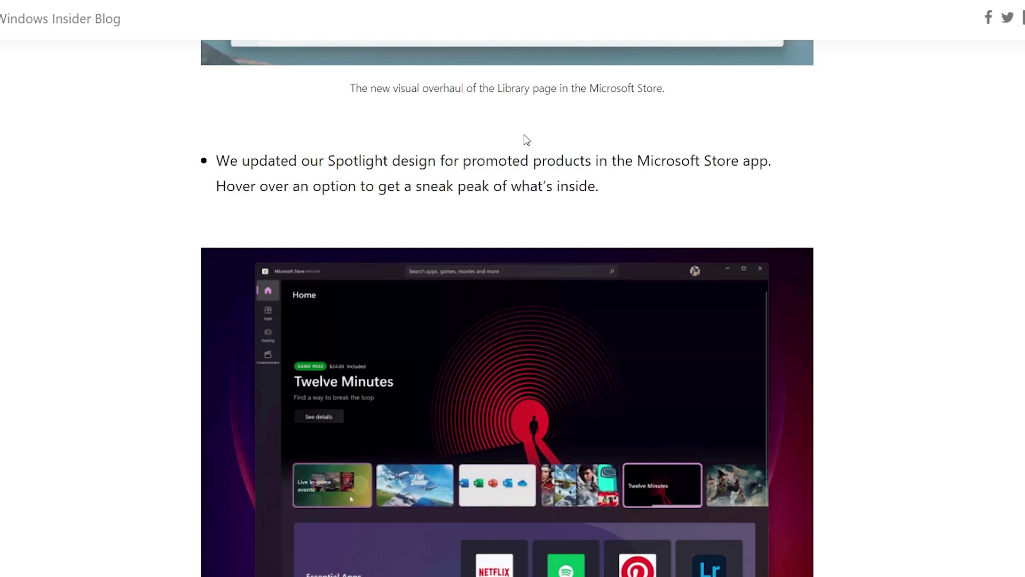
{"action": "scroll", "coordinate": [524, 140], "scroll_direction": "down", "scroll_amount": 1}
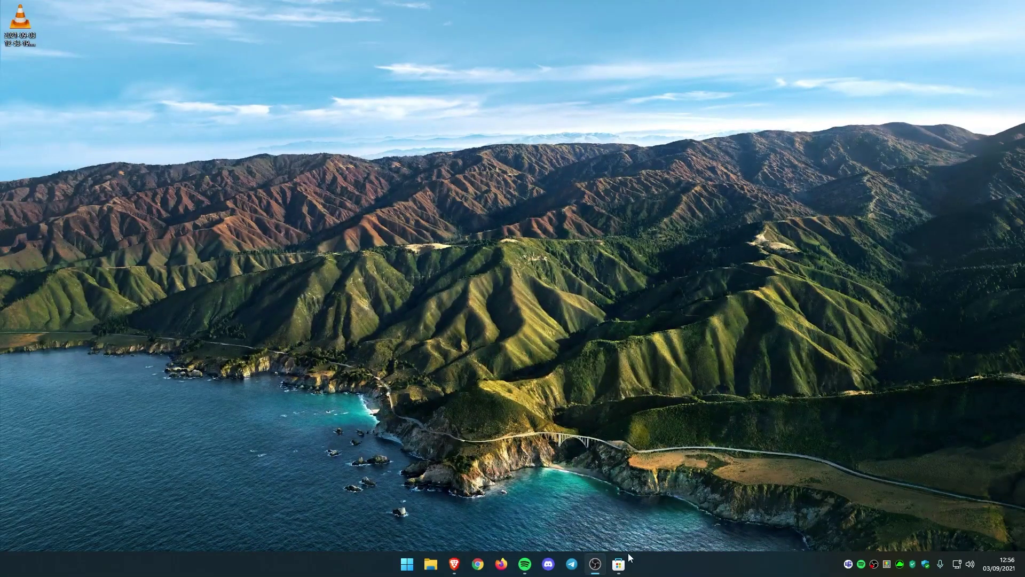
Step: Return to Store Home, scroll to Most popular games, then close the Store
{"action": "left_click", "coordinate": [618, 564]}
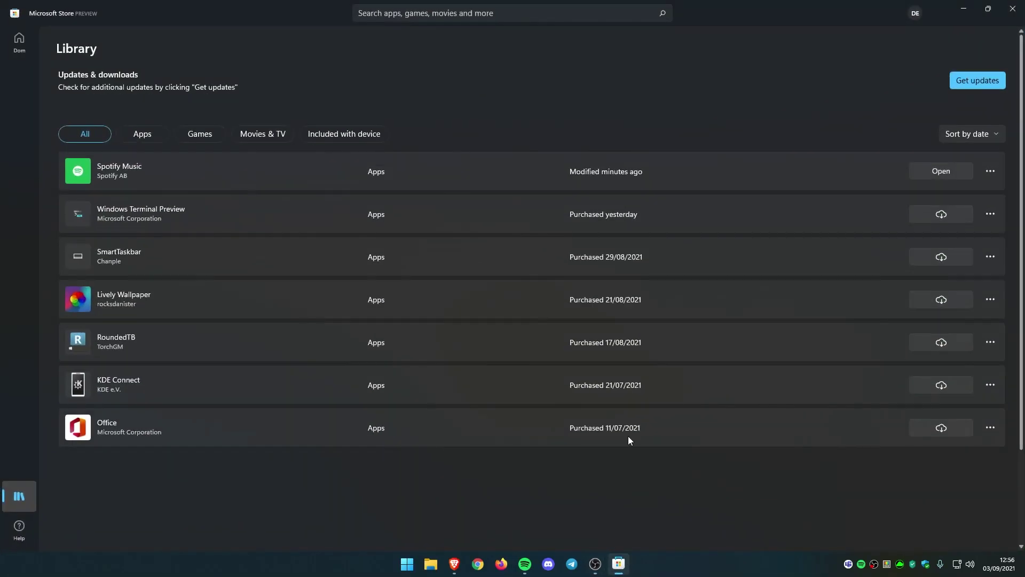
{"action": "left_click", "coordinate": [19, 43]}
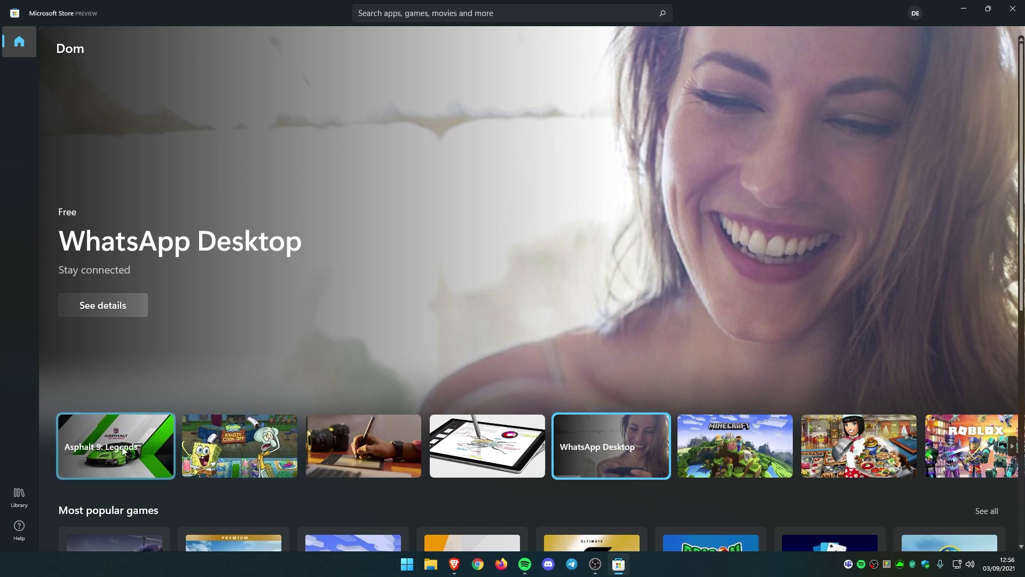
{"action": "scroll", "coordinate": [789, 427], "scroll_direction": "down", "scroll_amount": 2}
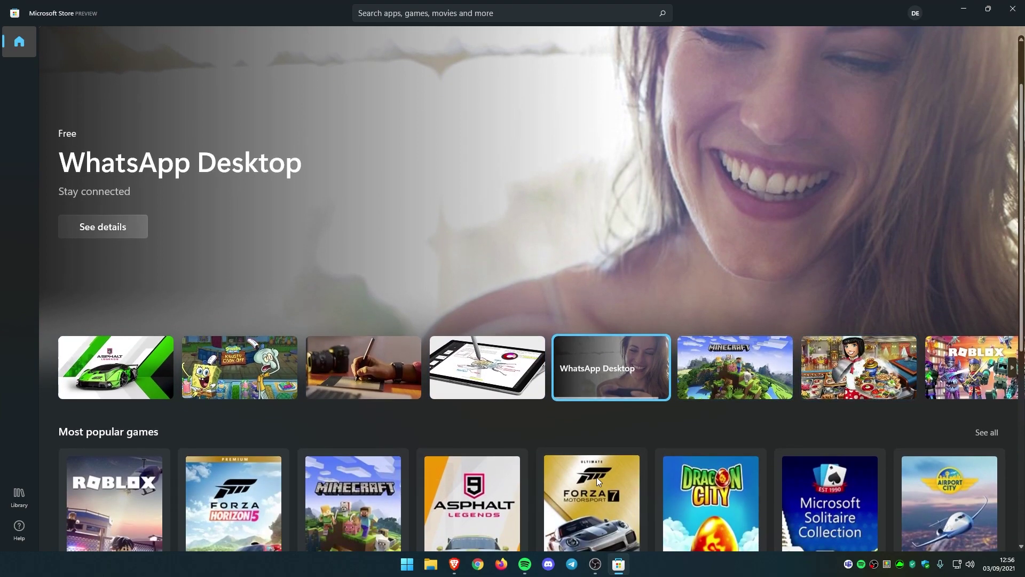
{"action": "scroll", "coordinate": [597, 476], "scroll_direction": "down", "scroll_amount": 5}
{"action": "key", "text": "alt+F4"}
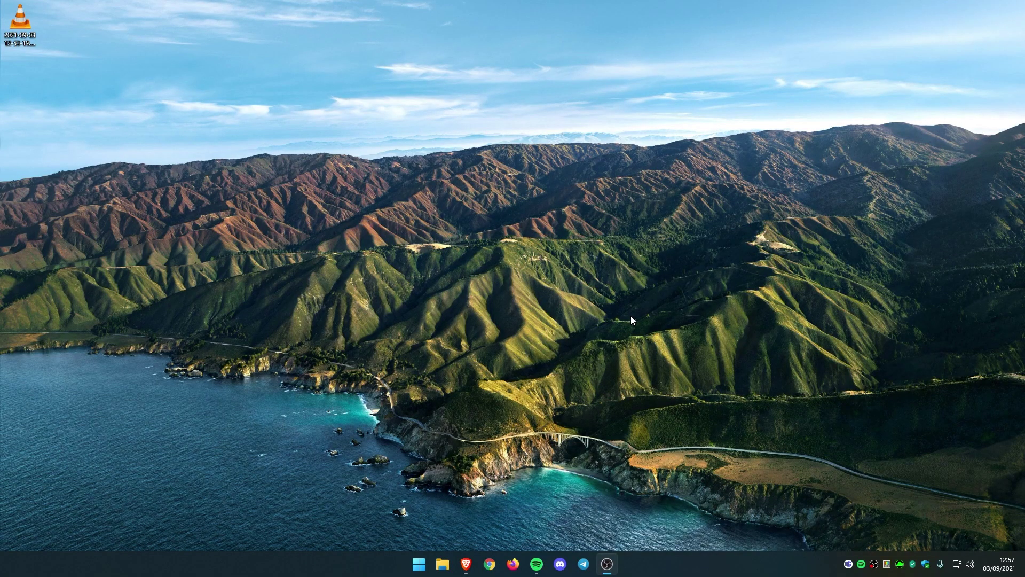